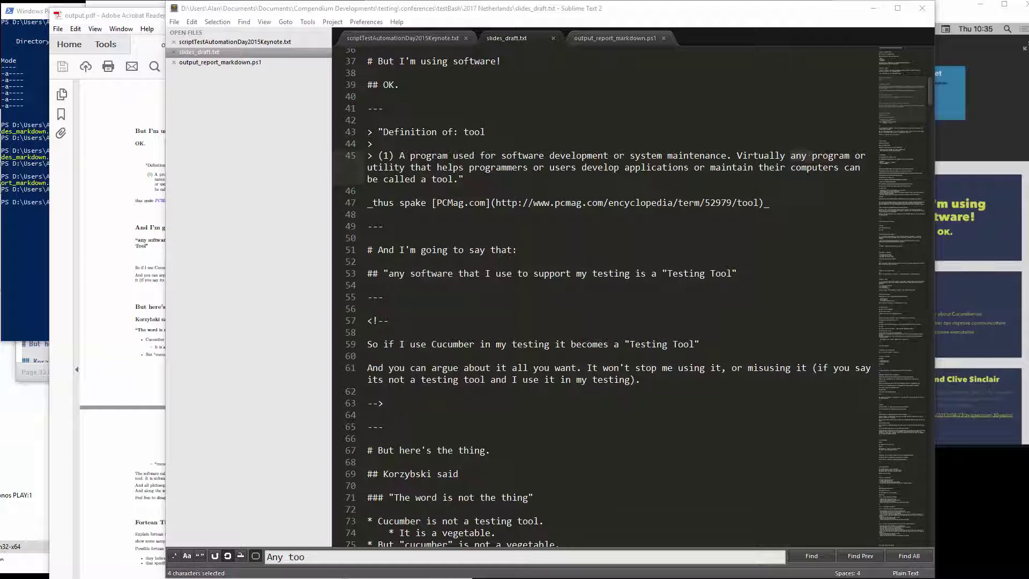
Select the --- slide separators on lines 41 and 49 of slides_draft.txt.
scroll(602, 210, up, 2)
scroll(601, 210, down, 2)
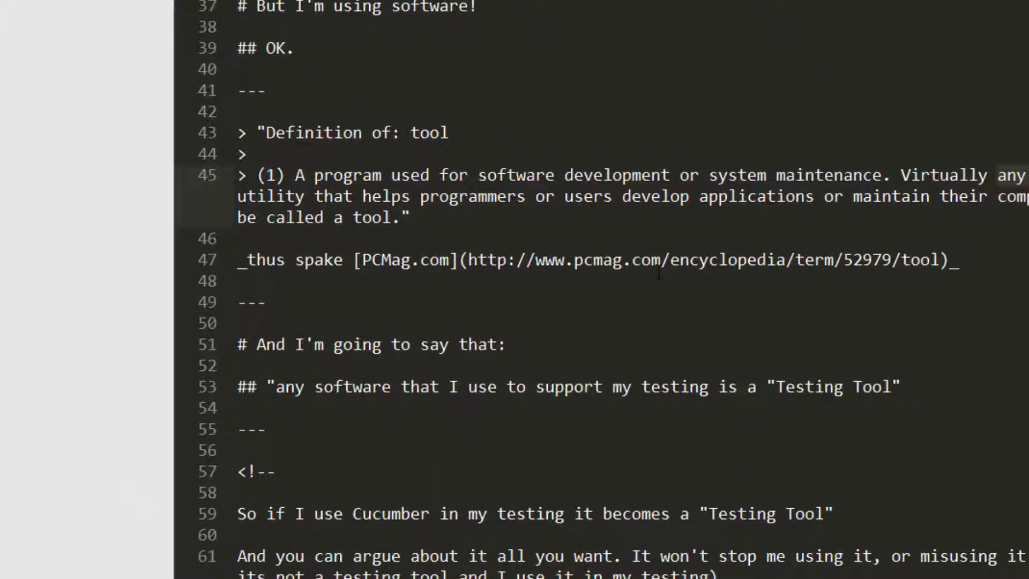
drag(331, 90, 230, 91)
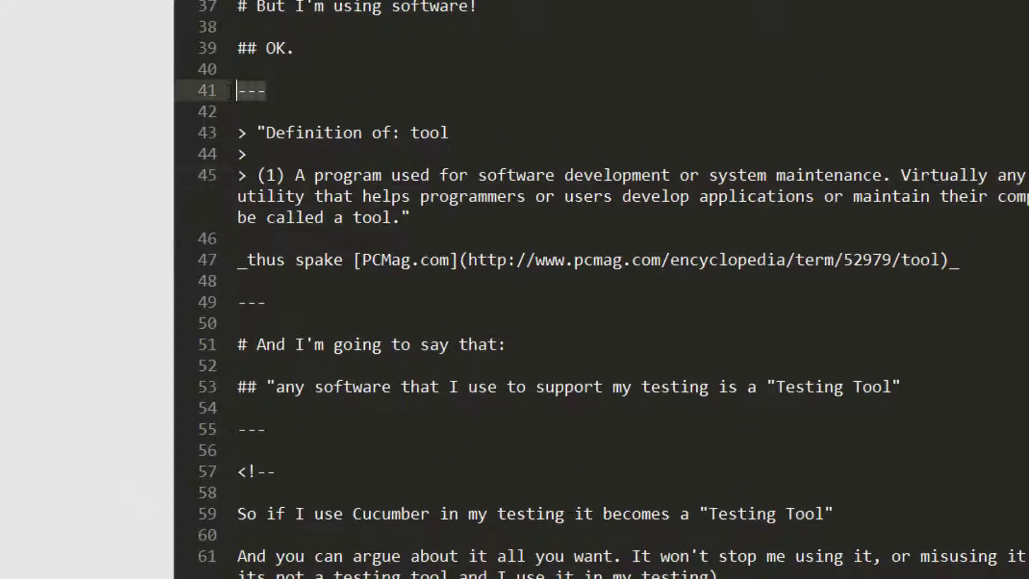
drag(267, 303, 236, 303)
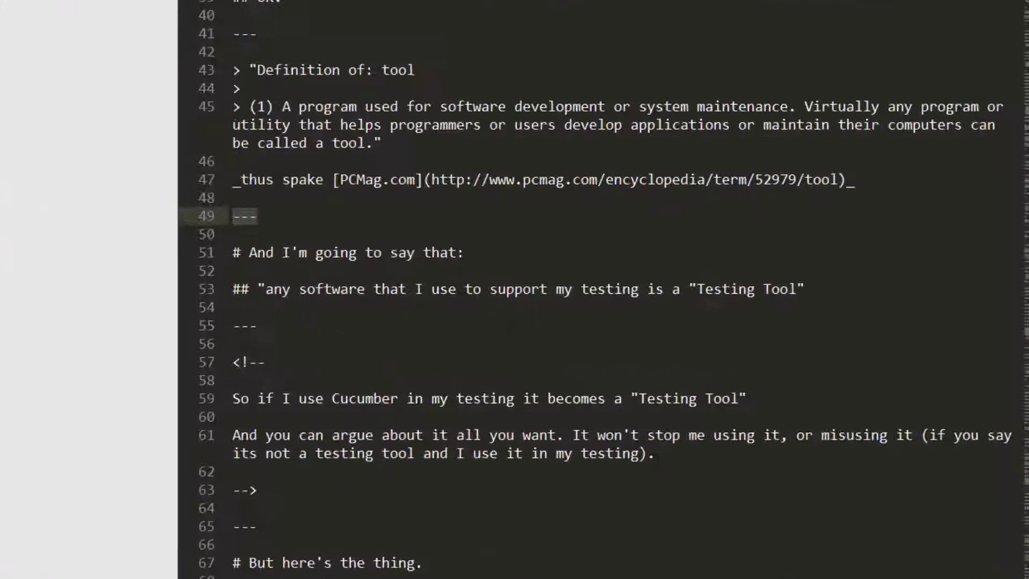
Locate the commented-out paragraph between the <!-- on line 57 and the --> on line 63.
click(654, 415)
click(130, 367)
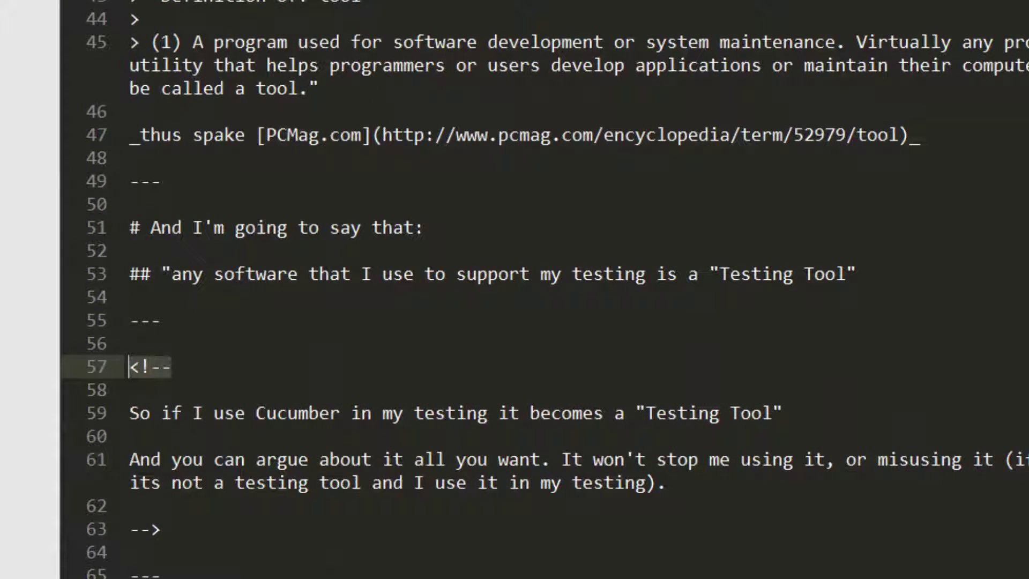
click(127, 526)
click(330, 370)
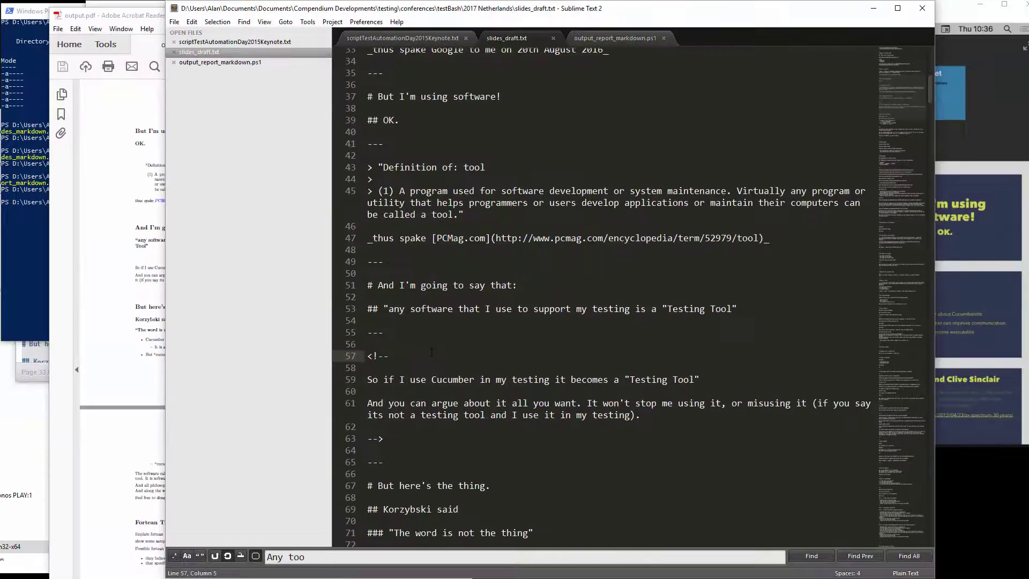
scroll(443, 422, down, 2)
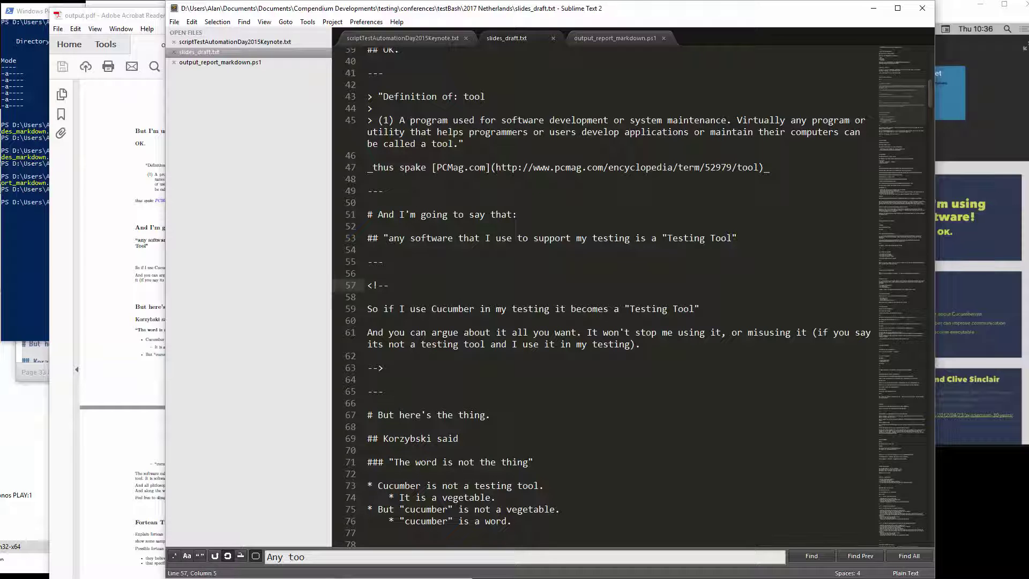
Advance the SlideShare checklist deck through ChromeDriver and Run Test From IDE to slide 10 of 18.
key(alt+Tab)
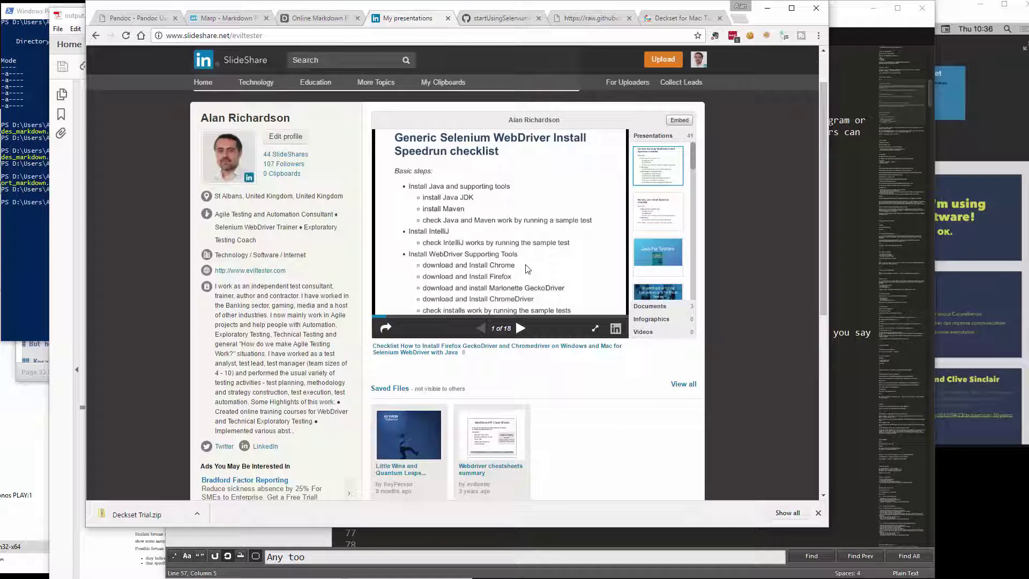
click(521, 329)
click(521, 329)
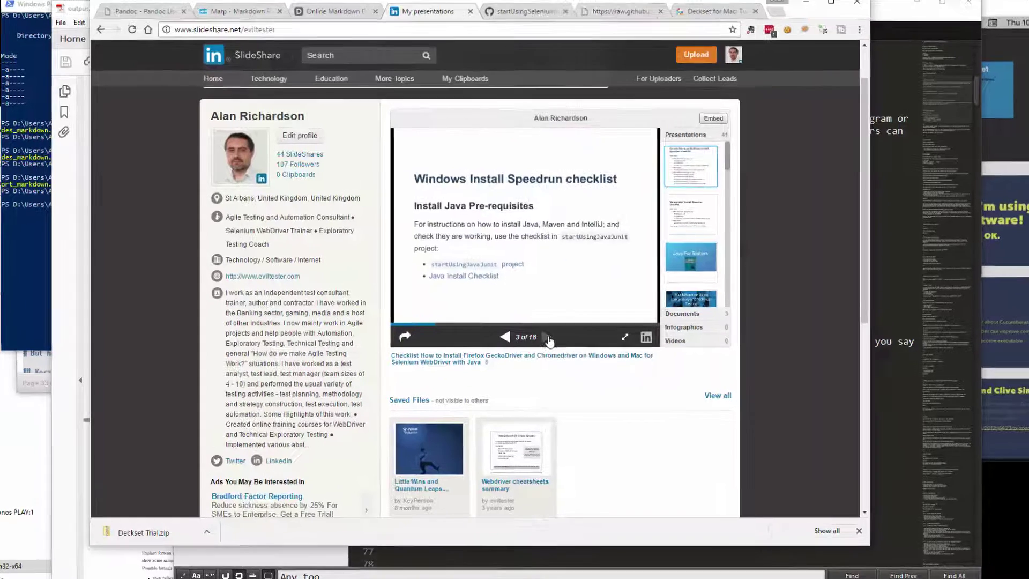
click(521, 329)
click(521, 329)
click(521, 329)
click(521, 329)
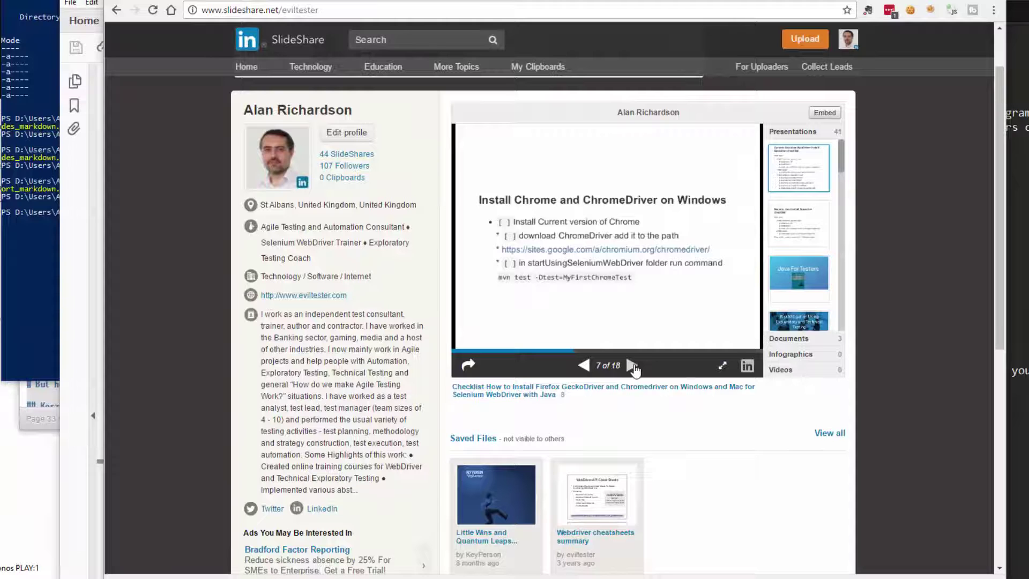
click(632, 366)
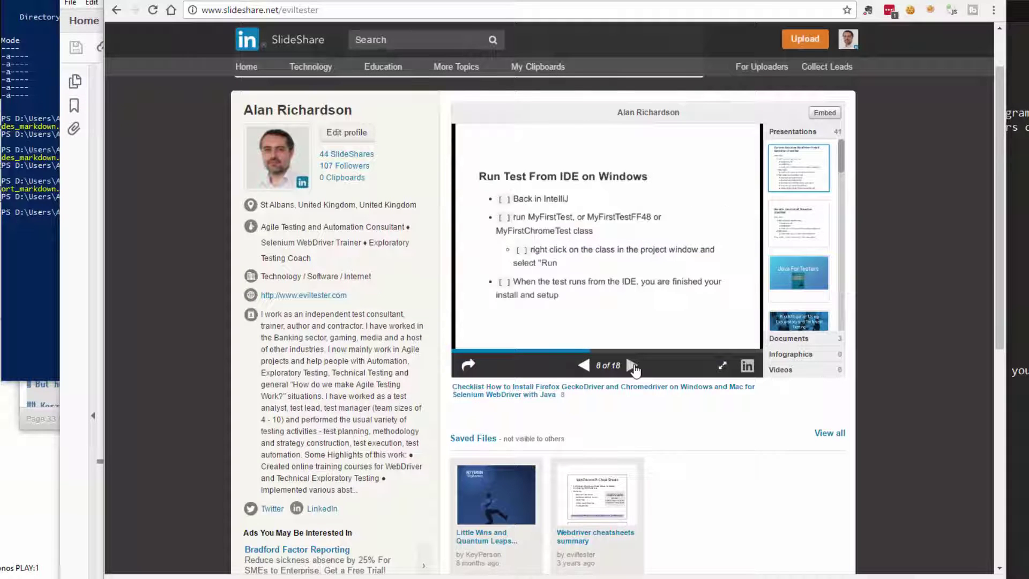
click(632, 366)
click(632, 366)
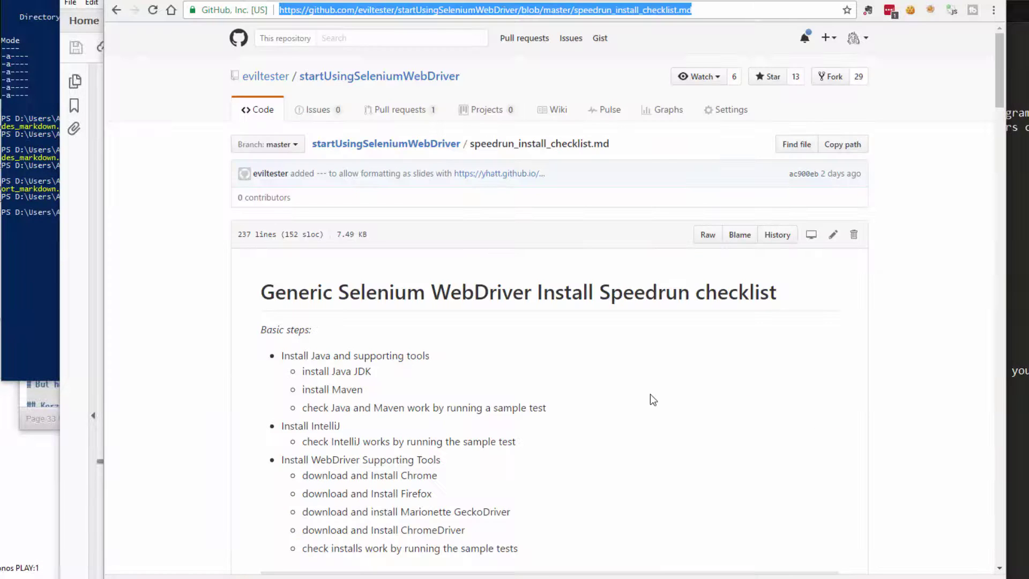
Scroll through the rendered speedrun_install_checklist.md page on GitHub.
key(ctrl+Tab)
scroll(650, 399, down, 10)
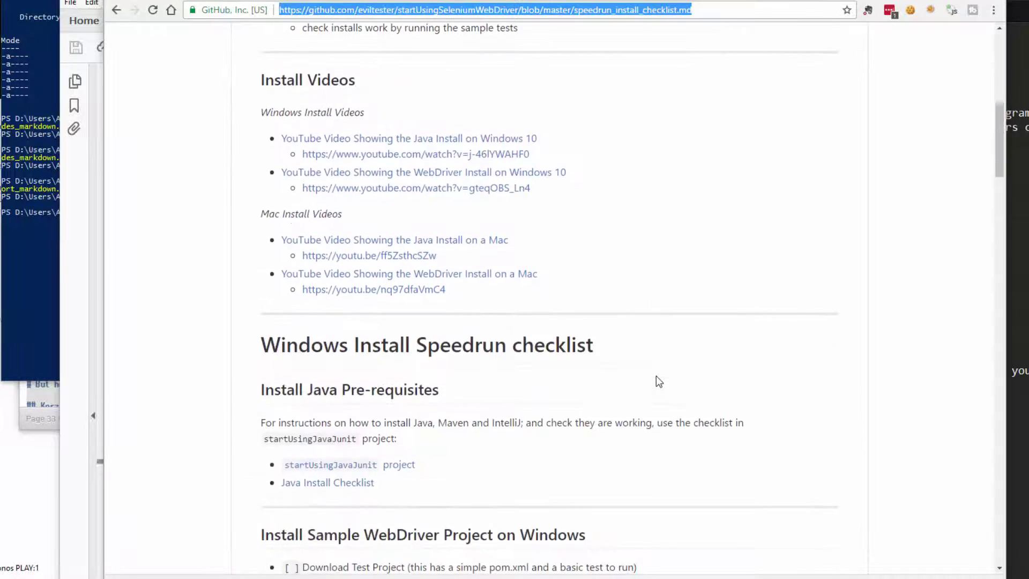
scroll(652, 356, down, 20)
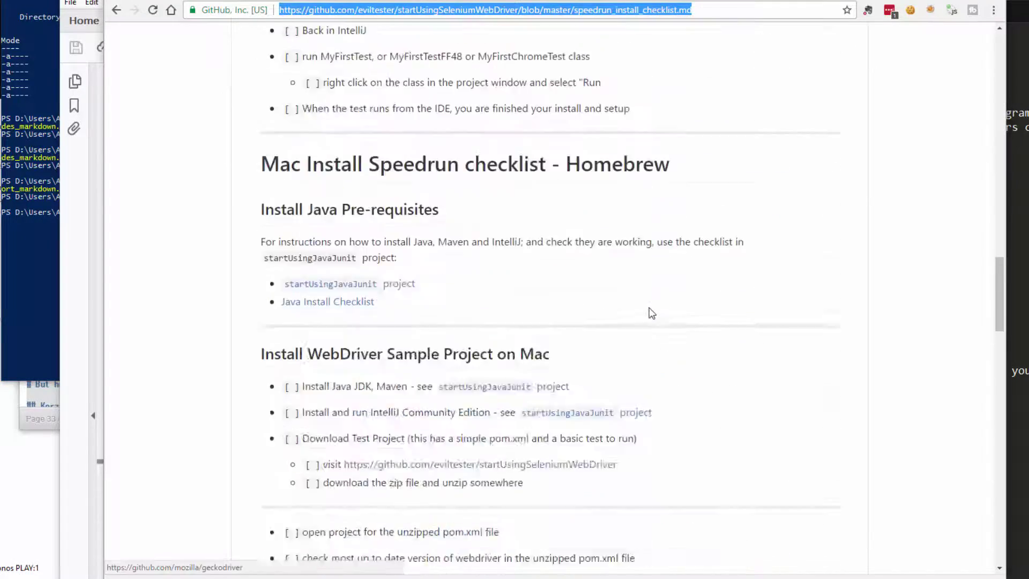
scroll(651, 313, up, 20)
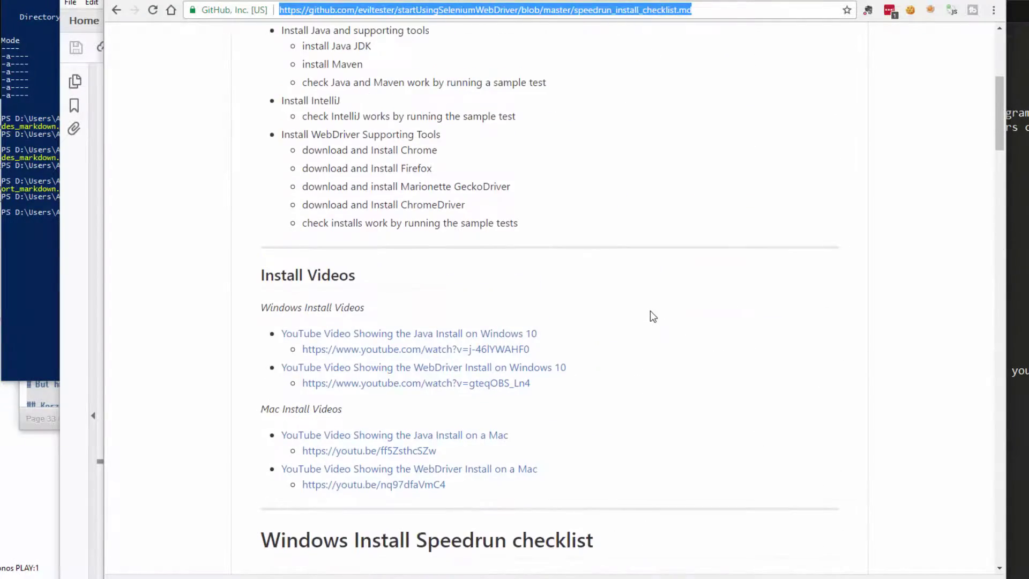
Select a --- separator in the raw Markdown, then compare it with the rendered dividers.
key(alt+Tab)
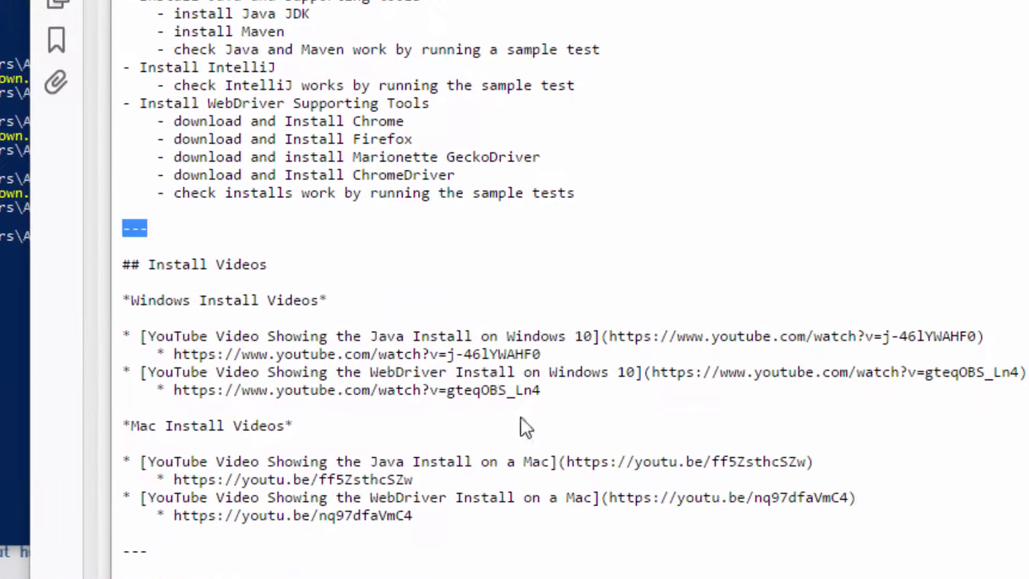
double_click(134, 551)
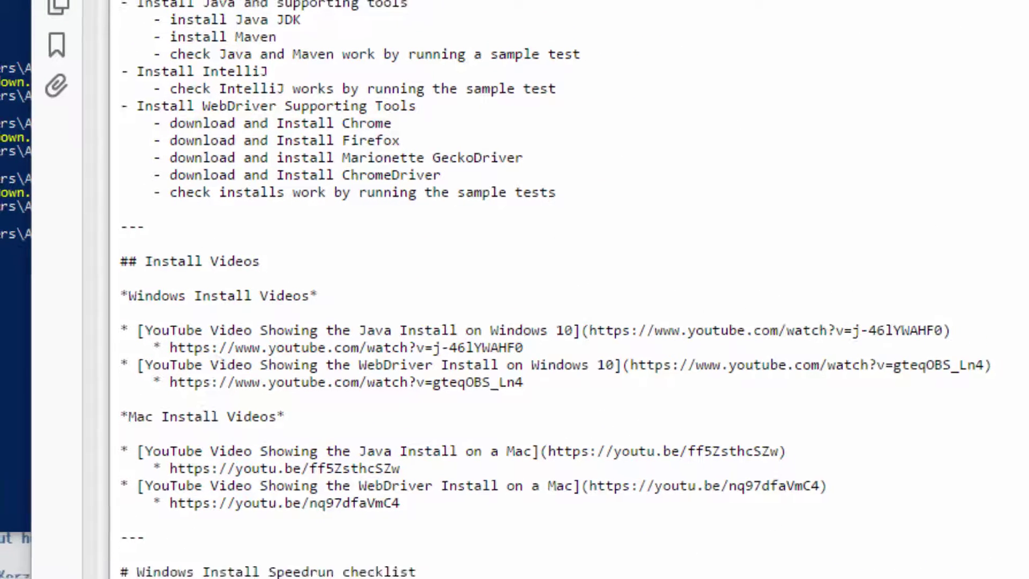
key(alt+Tab)
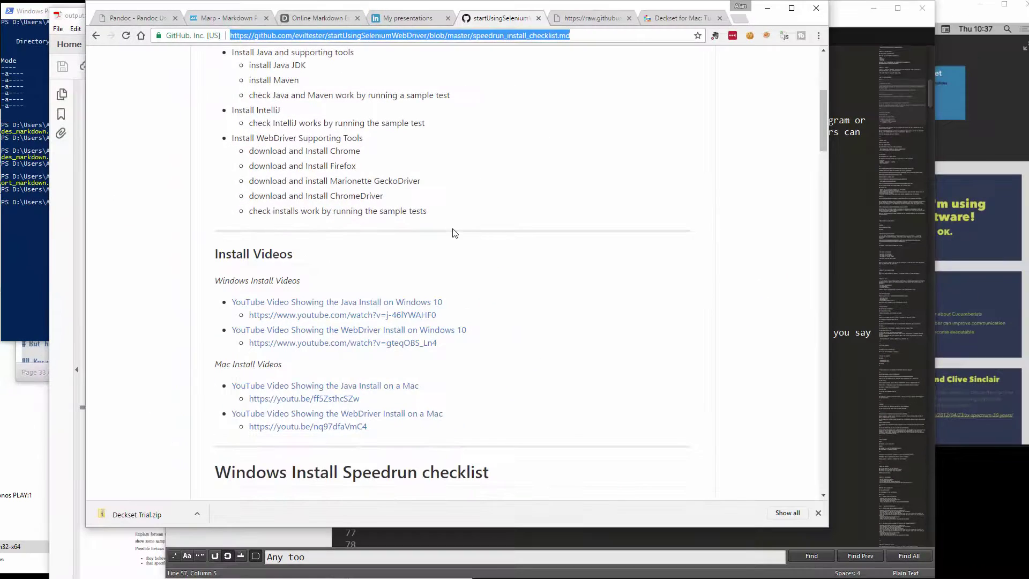
scroll(453, 233, up, 3)
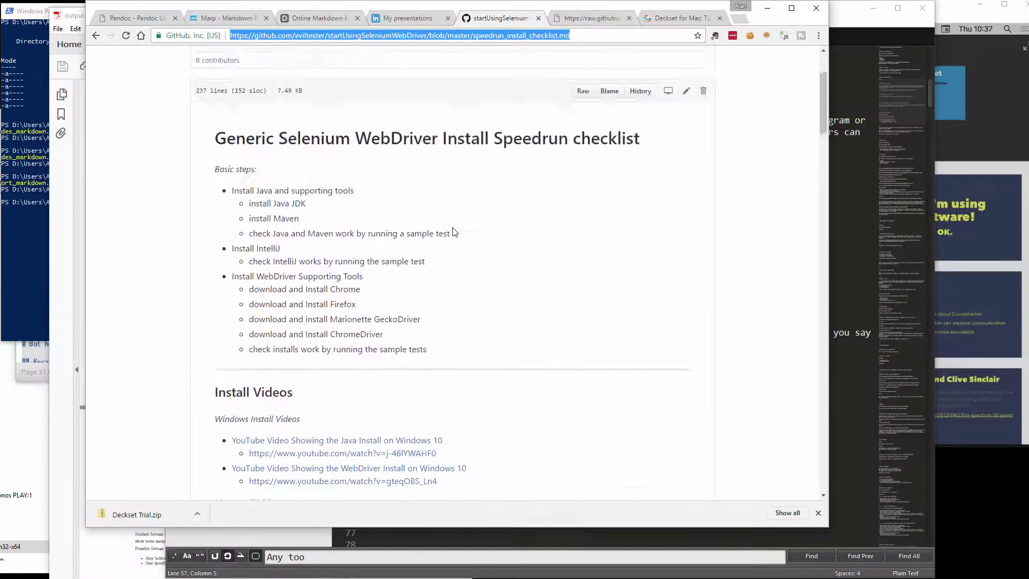
scroll(435, 332, down, 6)
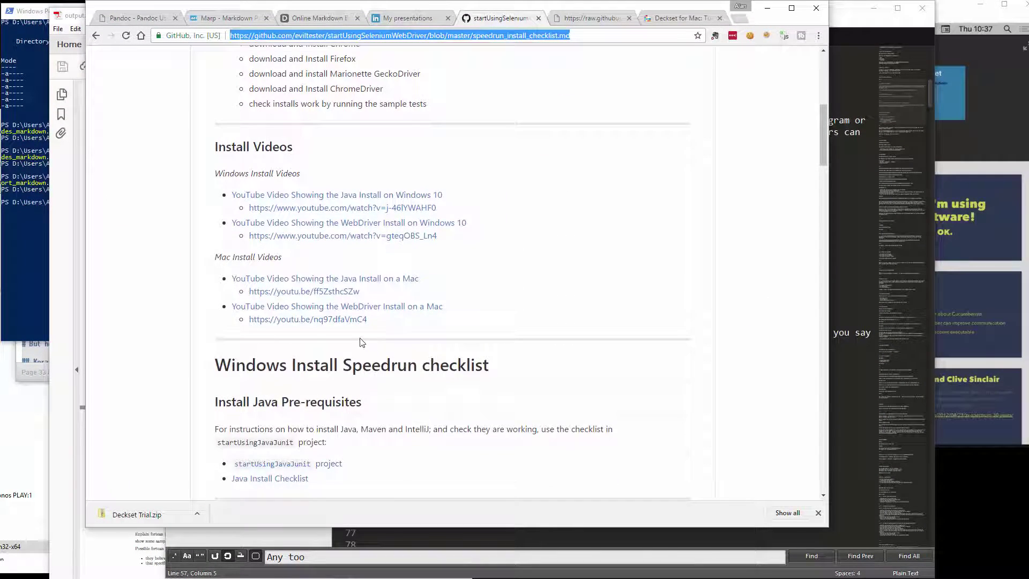
scroll(361, 343, down, 3)
scroll(394, 414, down, 3)
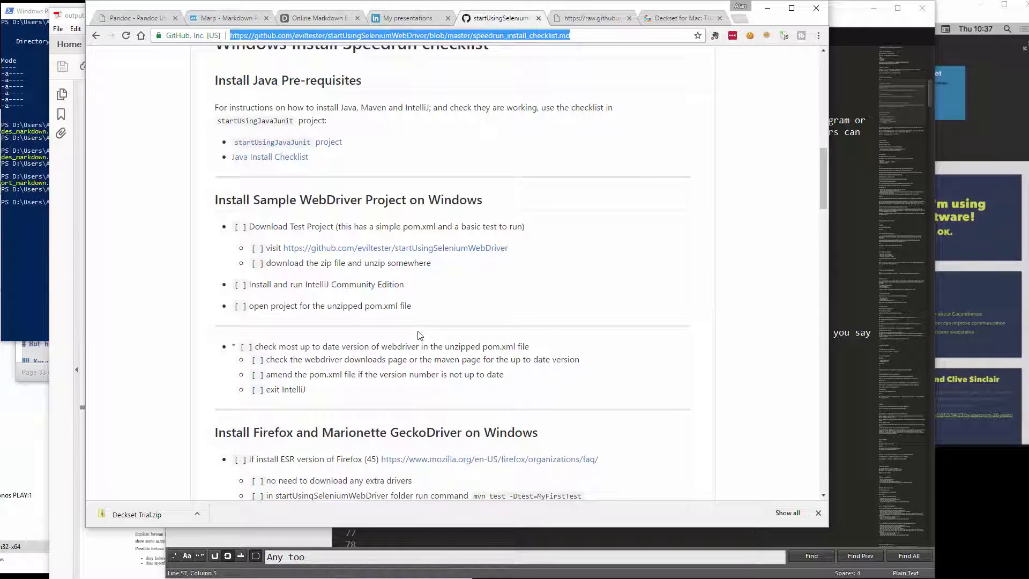
Move the SlideShare checklist deck to slide 11 of 18, then bring up the Marp site.
click(422, 18)
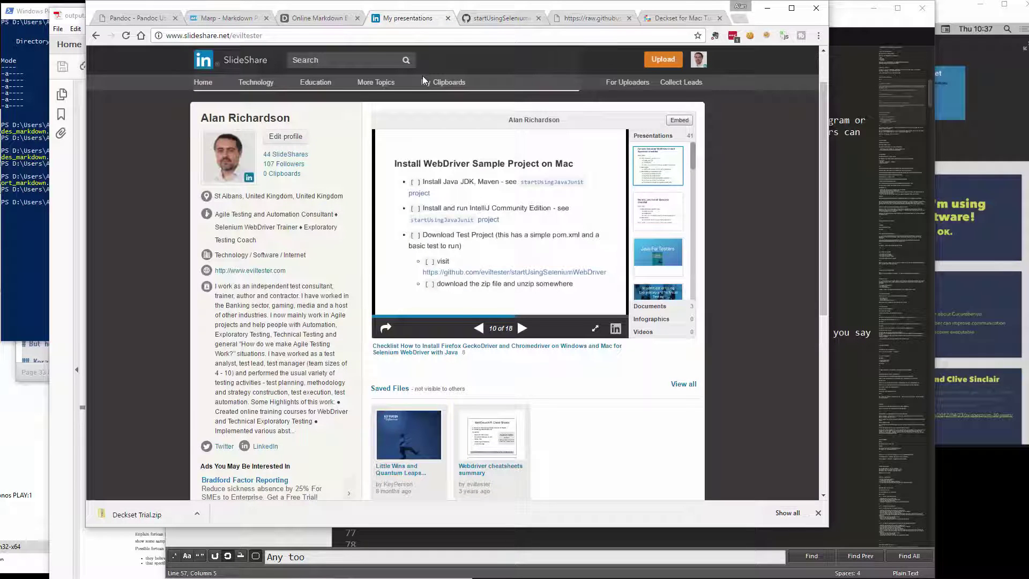
click(521, 329)
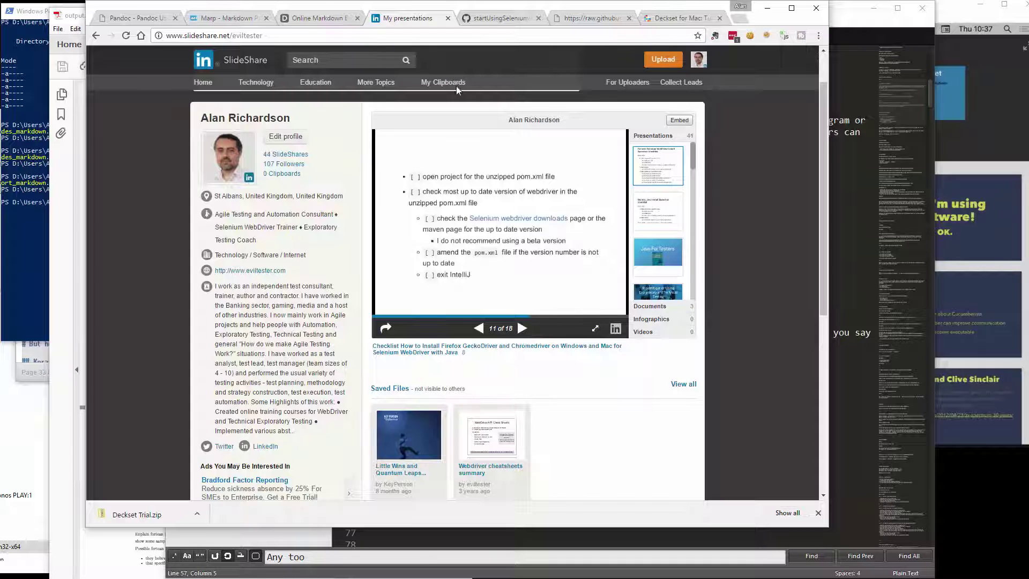
click(235, 19)
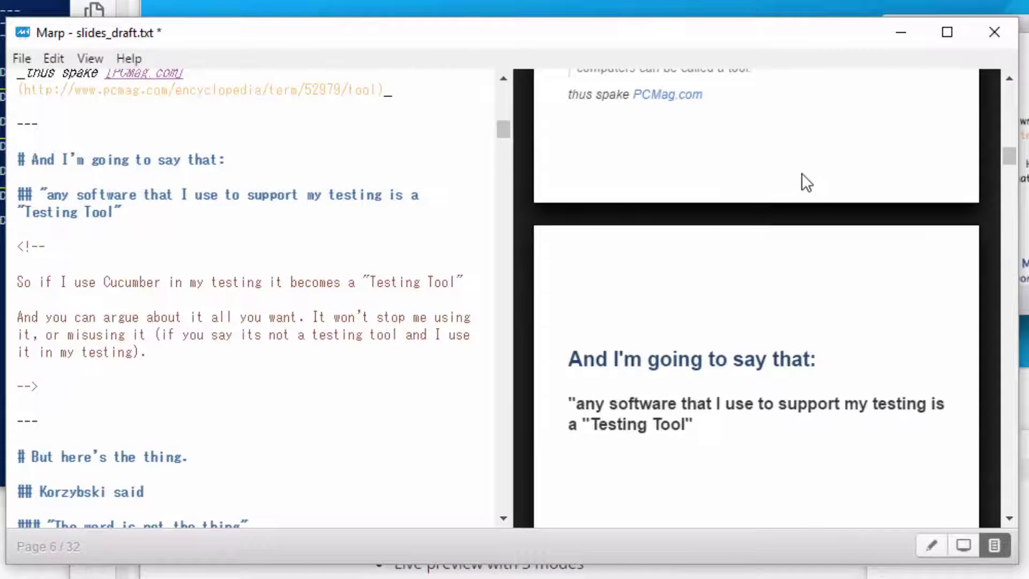
Scroll the Marp preview and place the cursor on the "# And I'm going to say that:" heading.
scroll(801, 172, down, 3)
click(238, 166)
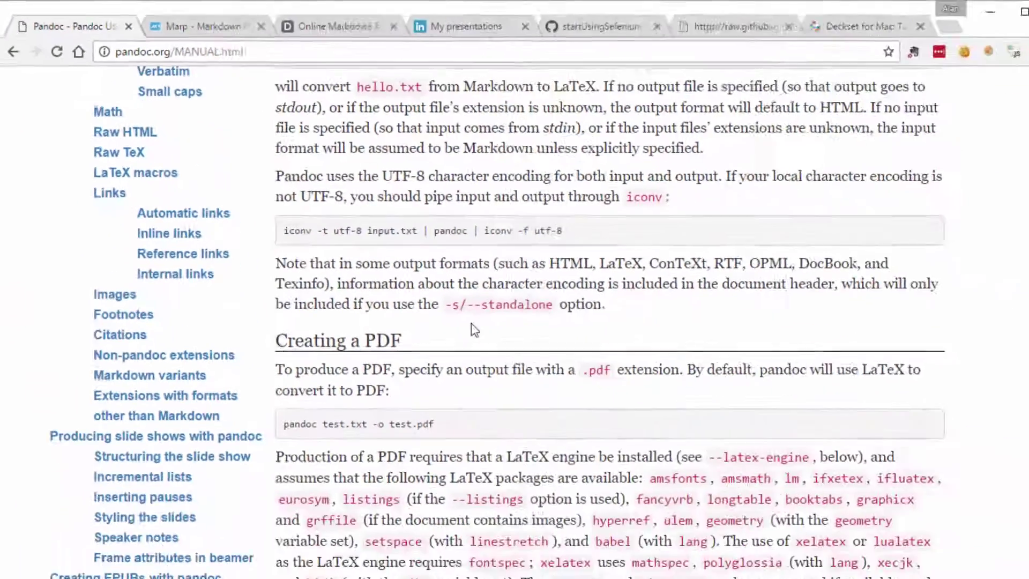
Scroll the Pandoc manual to its conversion examples like pandoc -f markdown -t latex hello.txt.
scroll(774, 536, up, 7)
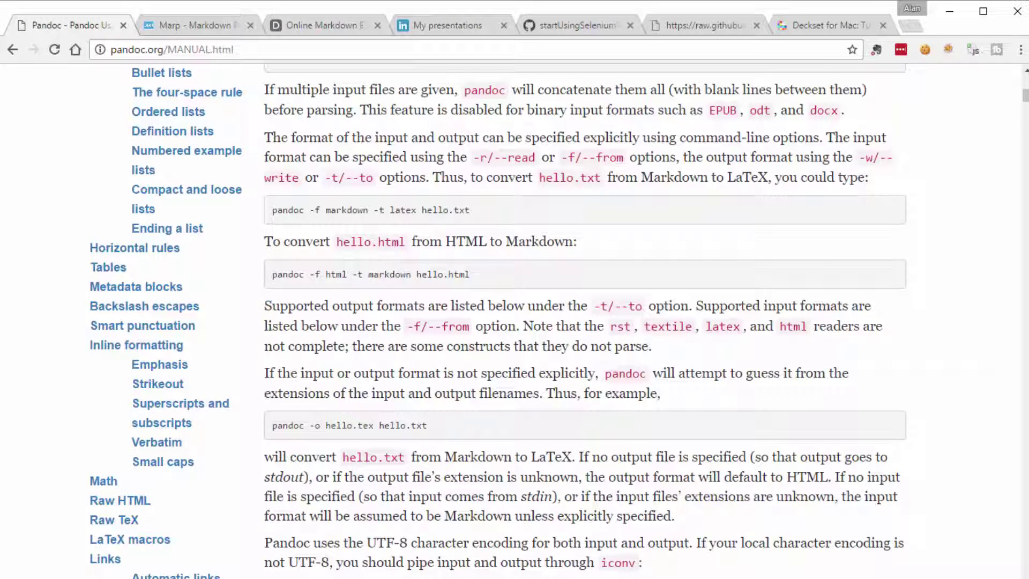
Enlarge the Acrobat window, scroll through the 13-page output.pdf, and close it.
key(alt+Tab)
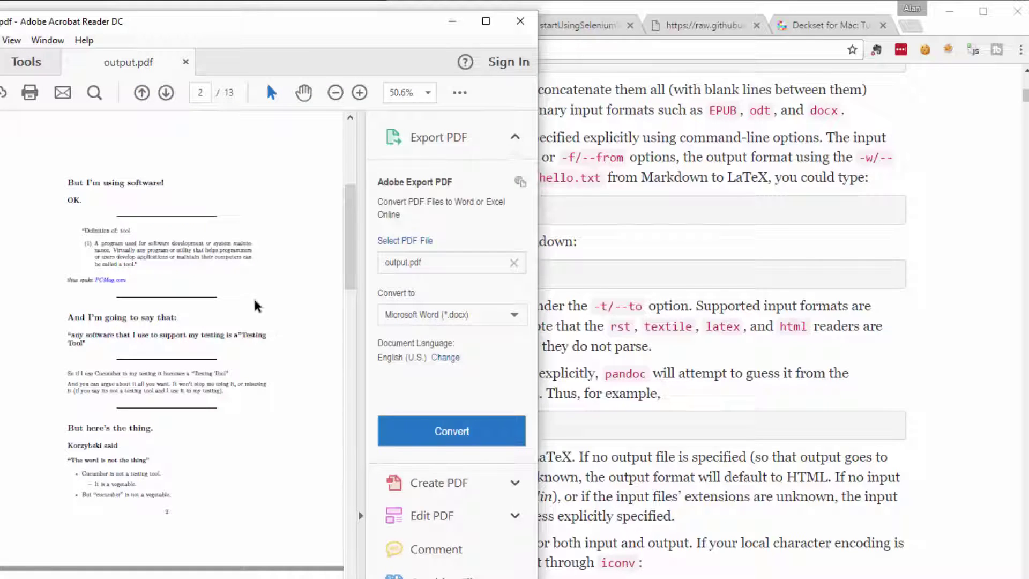
drag(536, 400, 928, 455)
scroll(601, 490, down, 5)
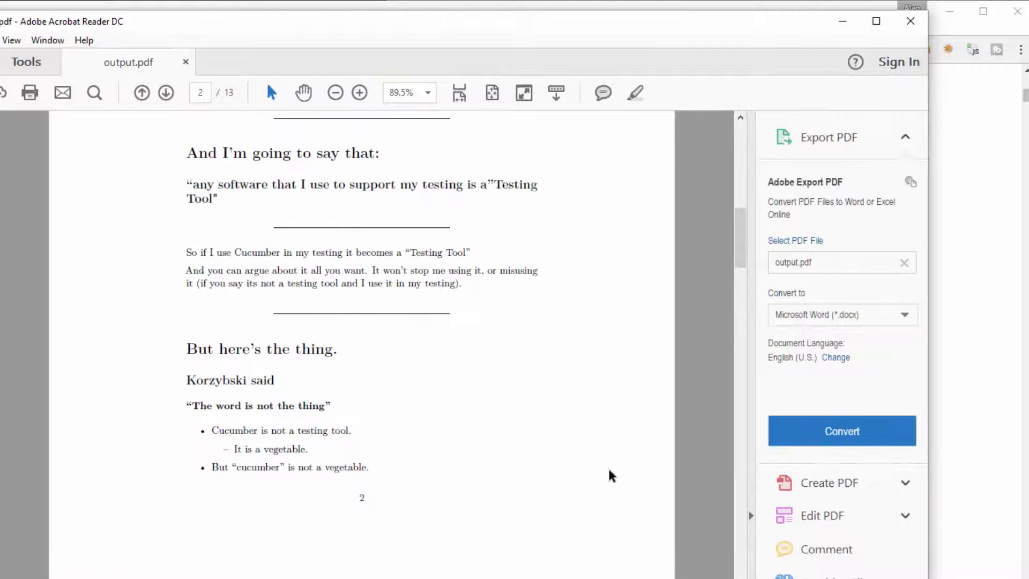
scroll(610, 468, down, 3)
scroll(452, 385, down, 8)
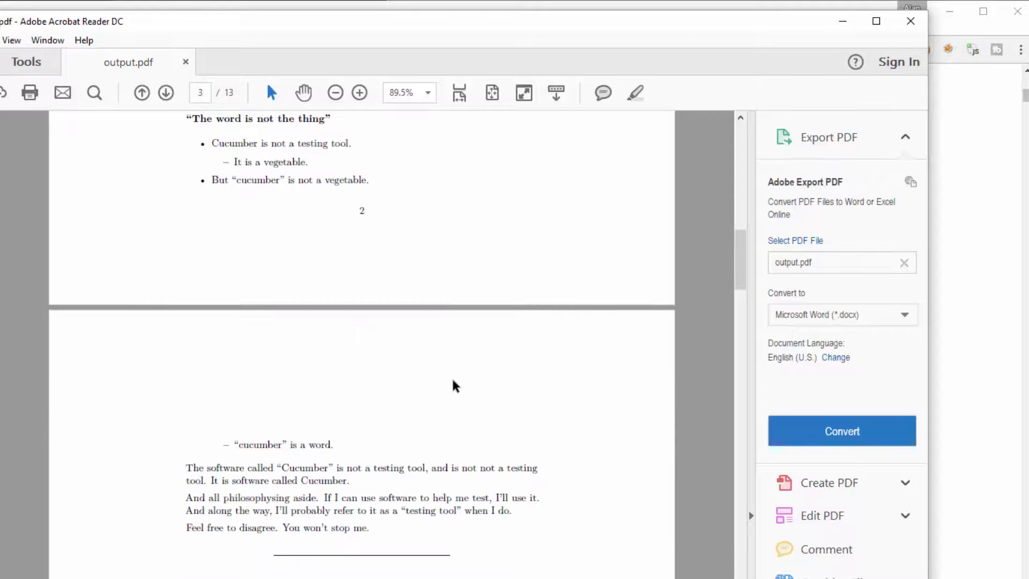
scroll(424, 351, down, 4)
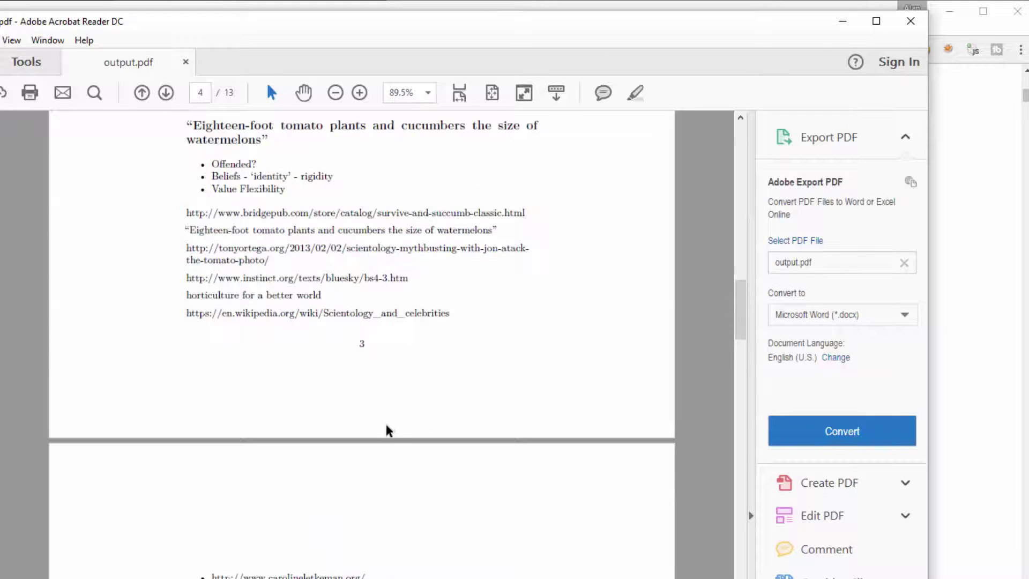
scroll(386, 423, down, 3)
scroll(385, 399, up, 15)
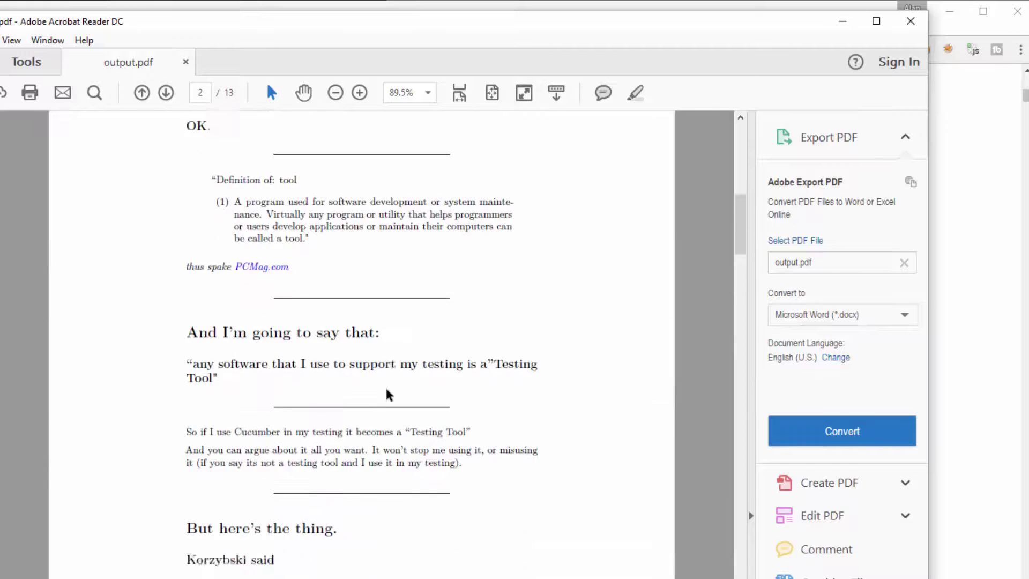
click(911, 21)
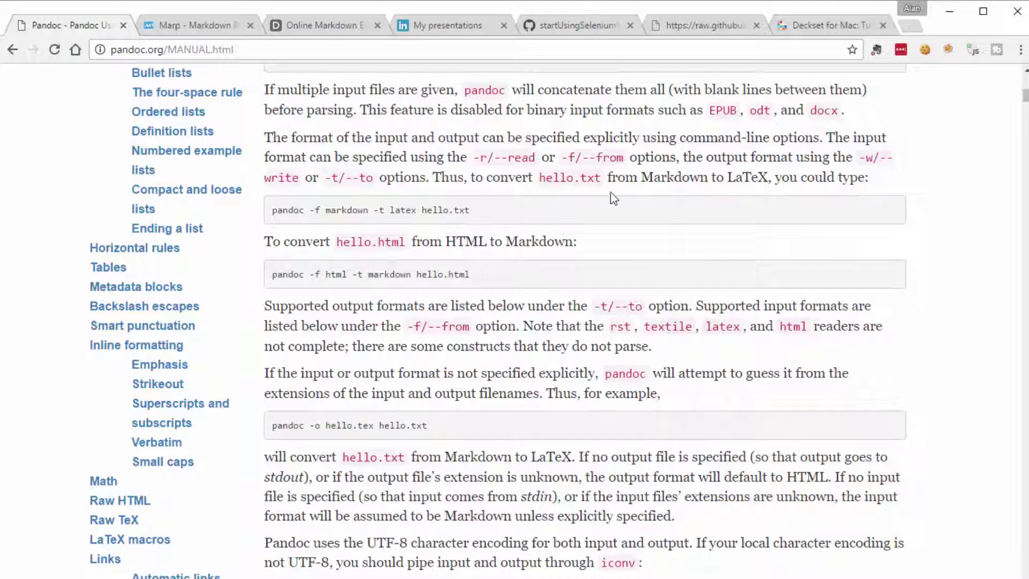
Check the slides_draft name and comment-marker replacements in output_slides_markdown.ps1 against output_report_markdown.ps1.
key(alt+Tab)
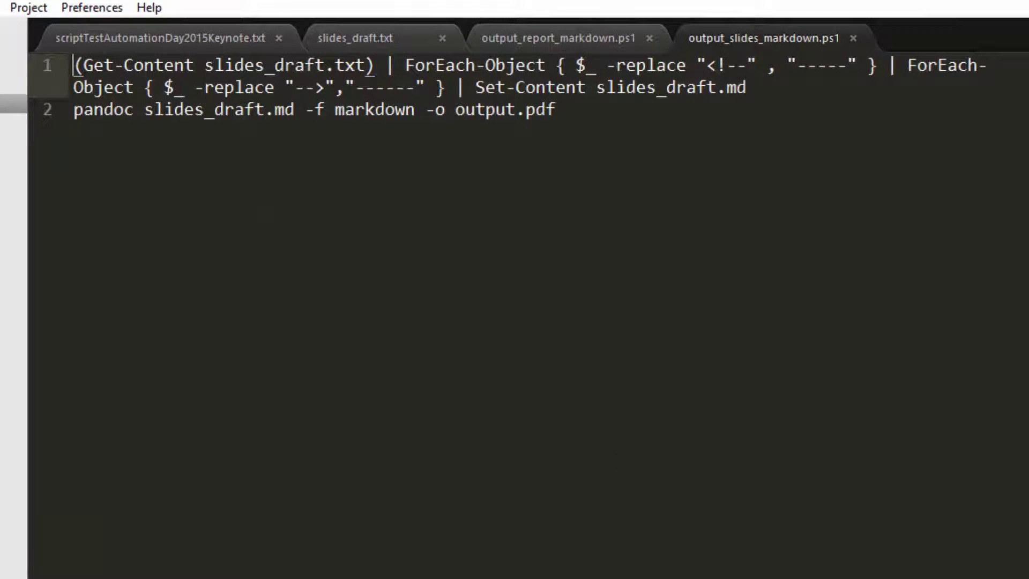
double_click(279, 59)
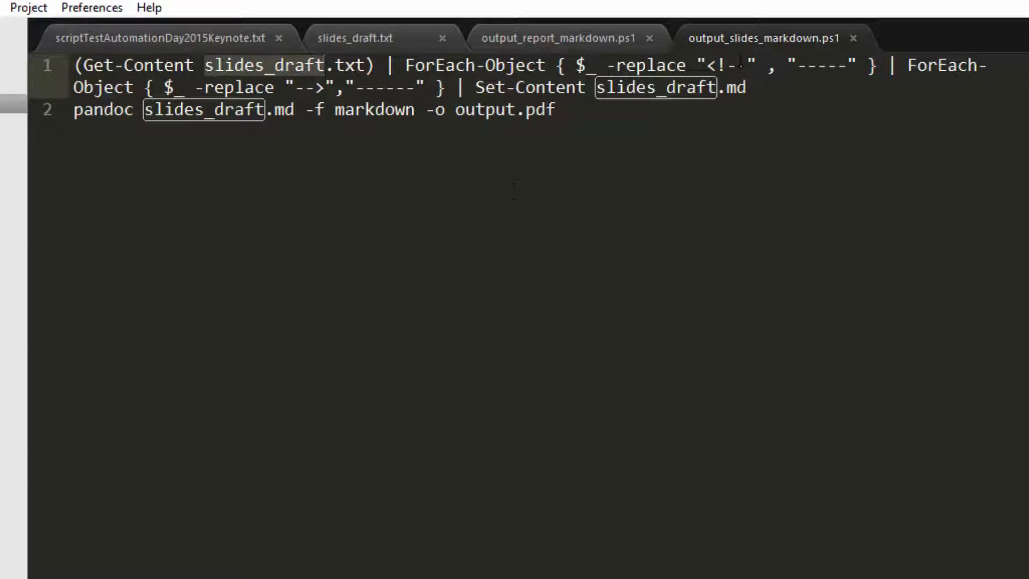
click(738, 63)
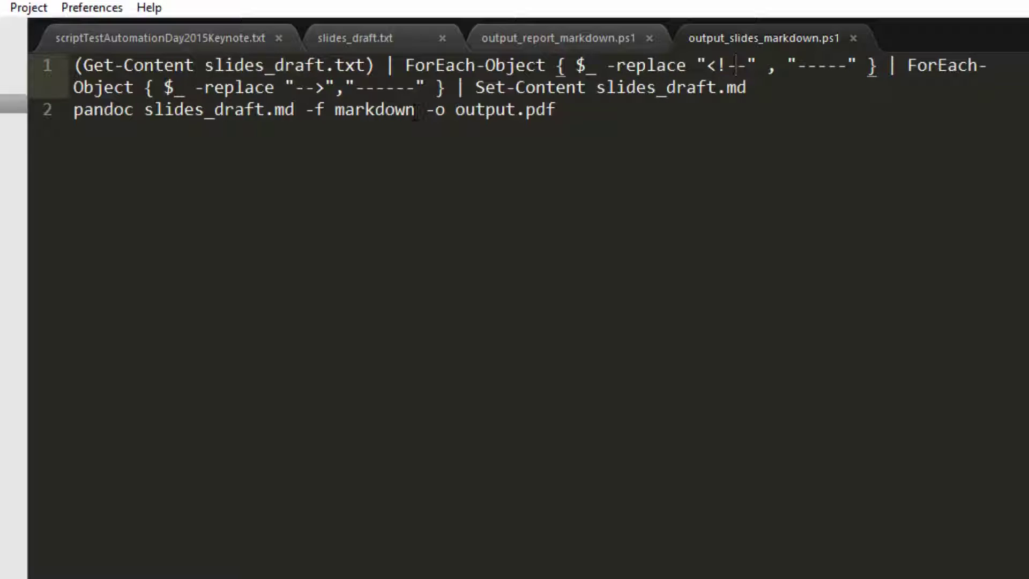
click(395, 87)
click(395, 88)
key(ctrl+Page_Up)
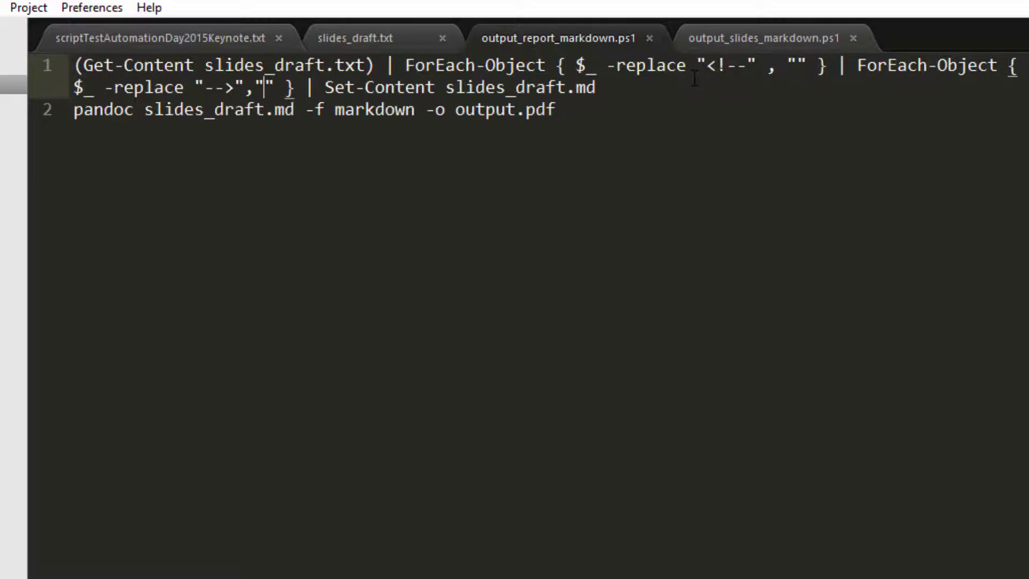
Bring Chrome forward, glance at the Marp tab, and return to the Pandoc manual.
key(alt+Tab)
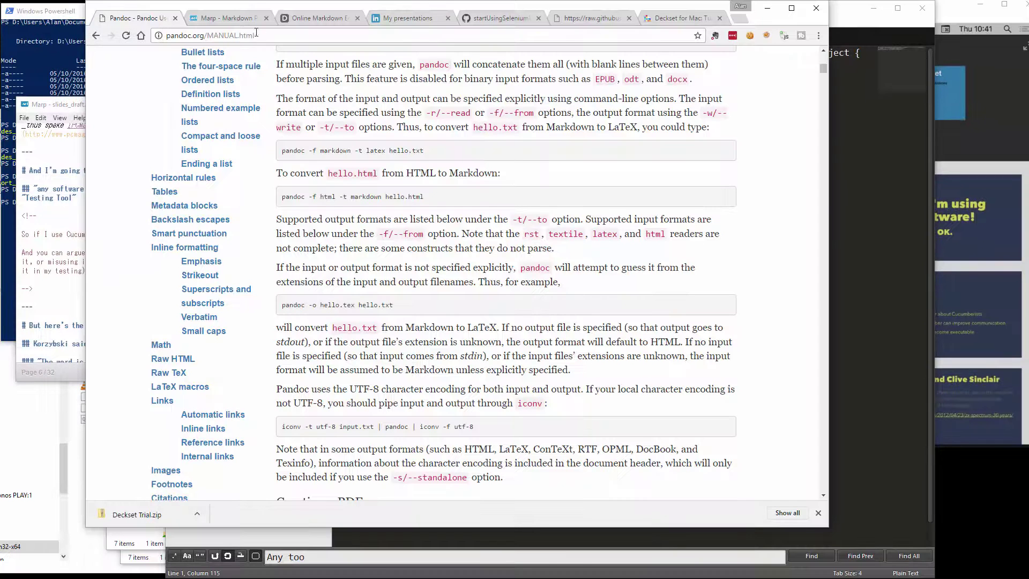
key(ctrl+Tab)
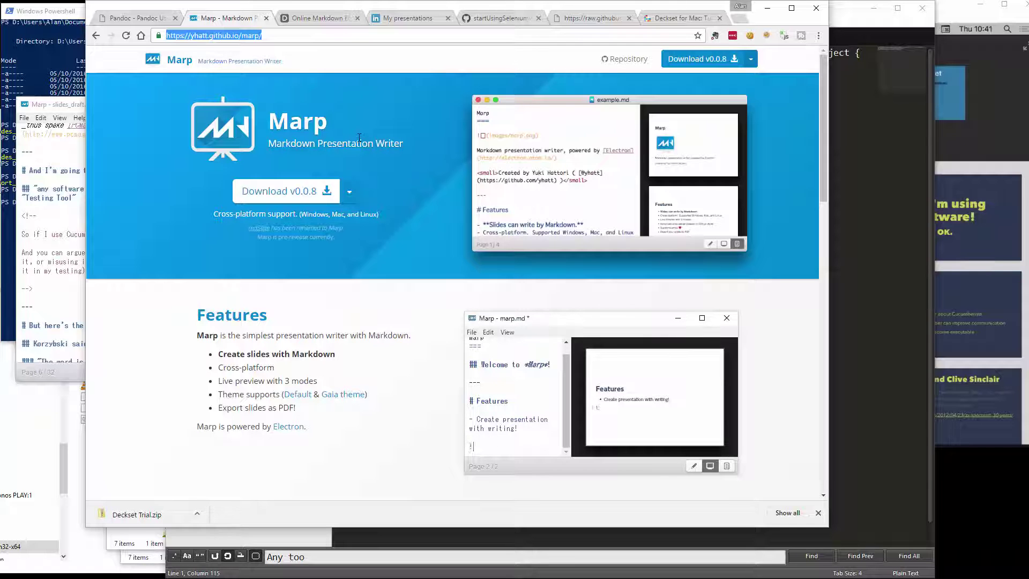
click(160, 18)
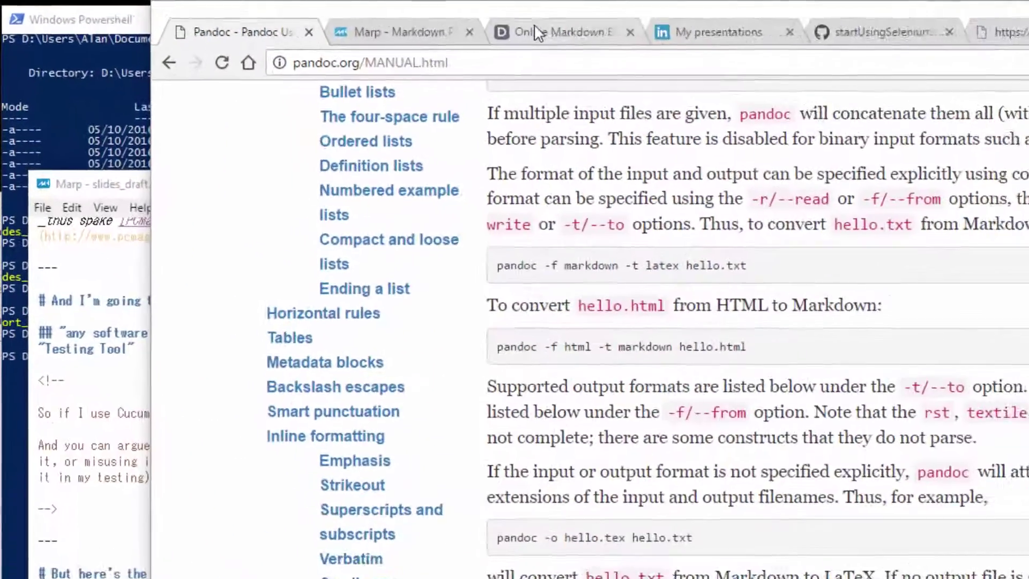
key(ctrl+3)
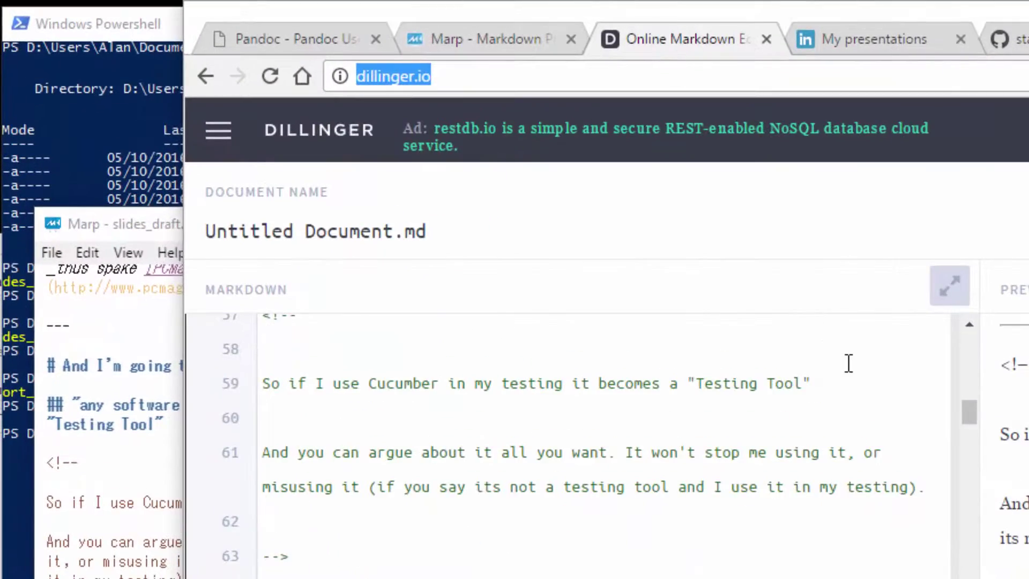
scroll(849, 364, up, 5)
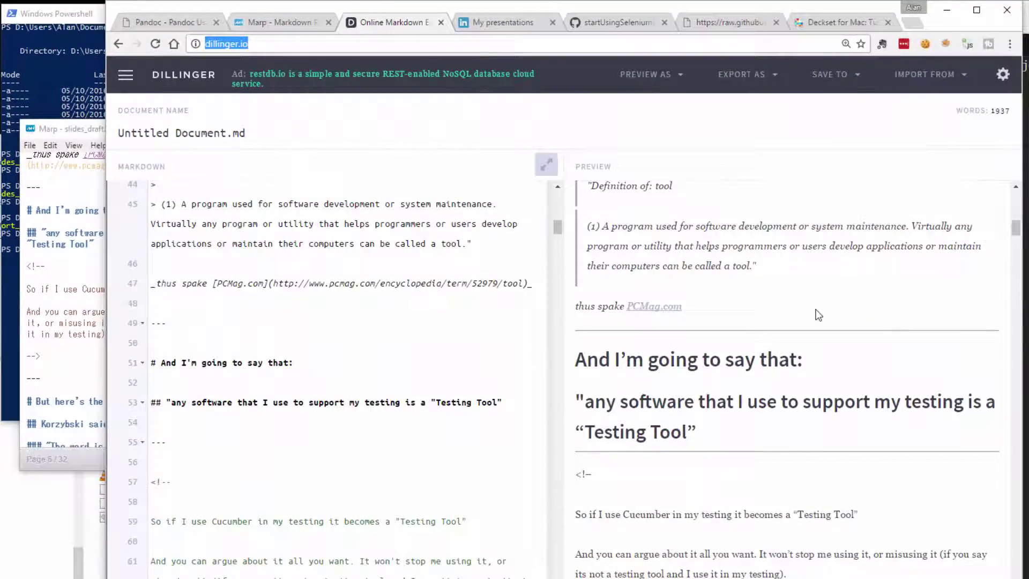
scroll(818, 315, down, 1)
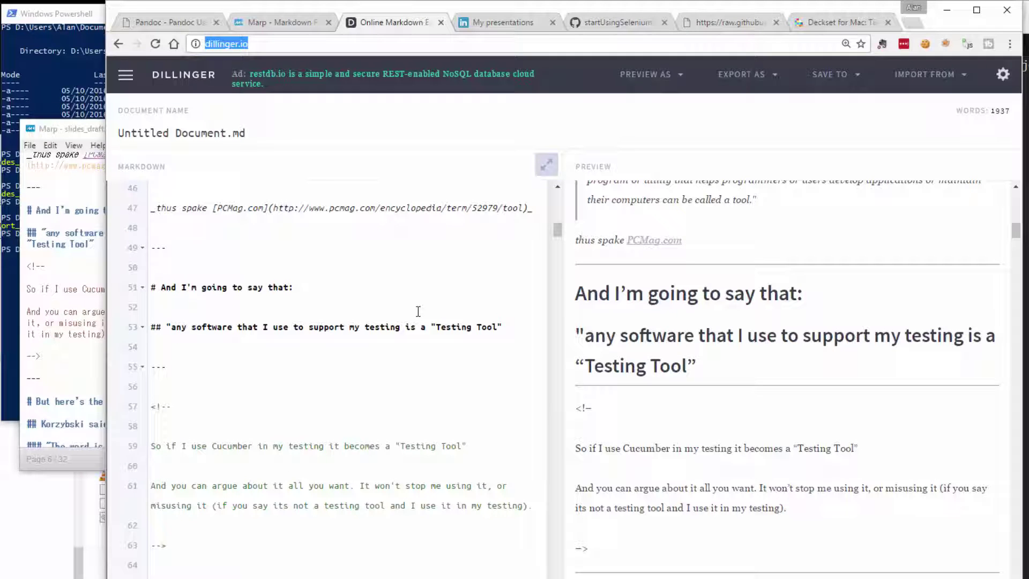
Try the Plain Jane and Business Class themes, apply blue Zurich, then page the theme list.
click(831, 28)
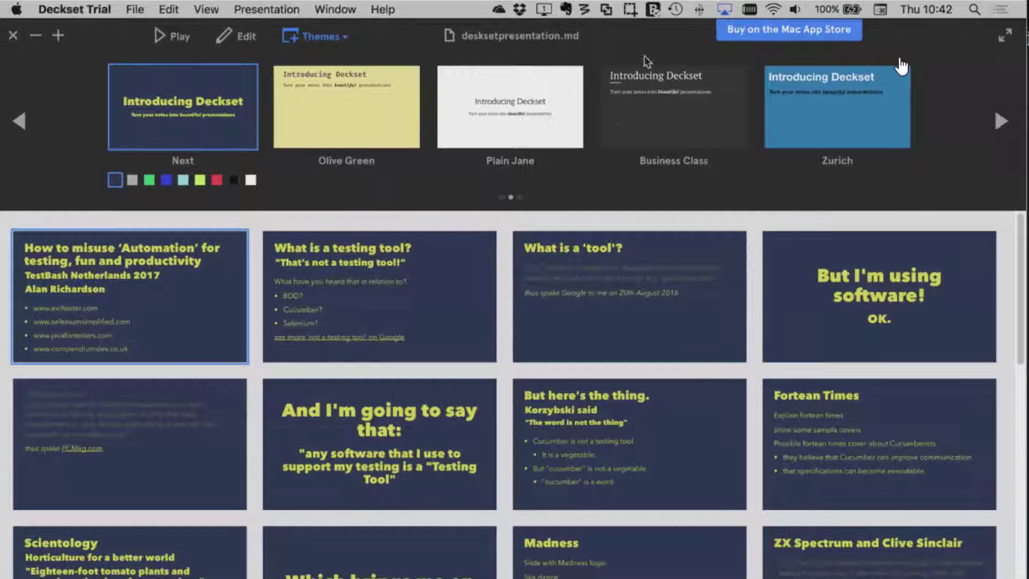
click(552, 113)
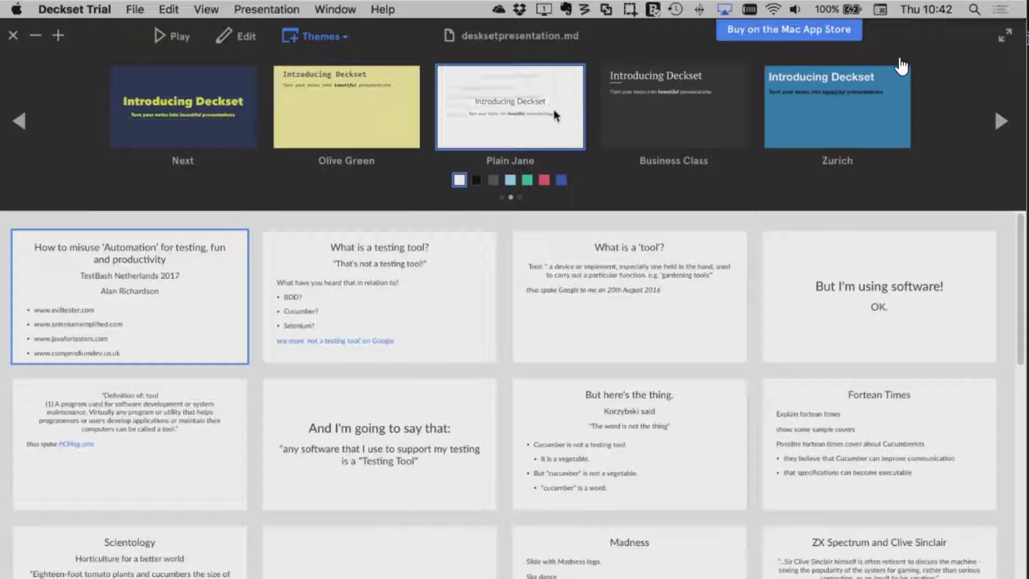
click(677, 128)
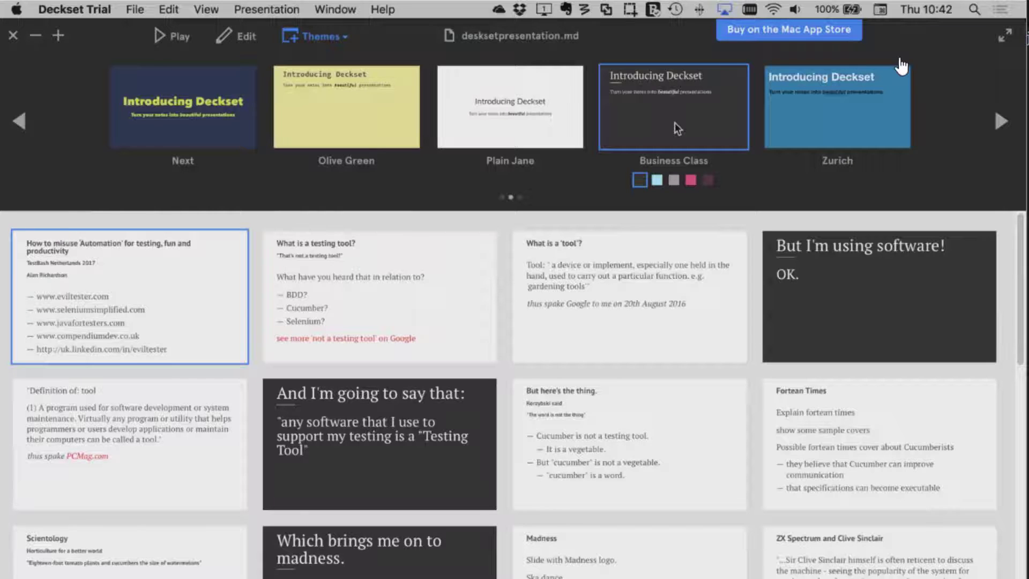
click(802, 127)
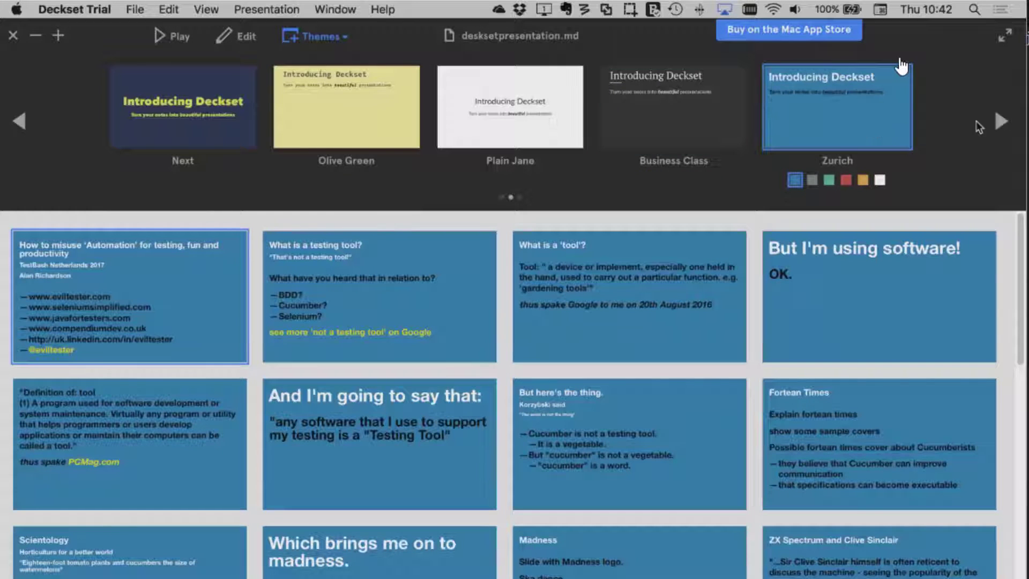
click(996, 122)
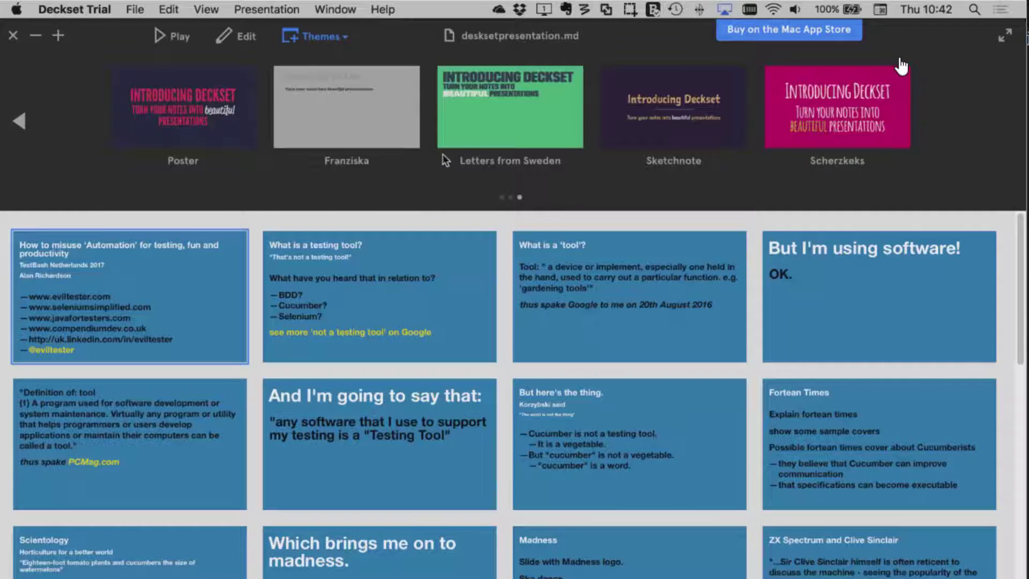
Apply Deckset's Letters from Sweden theme and pick its dark-blue colour variant.
click(508, 134)
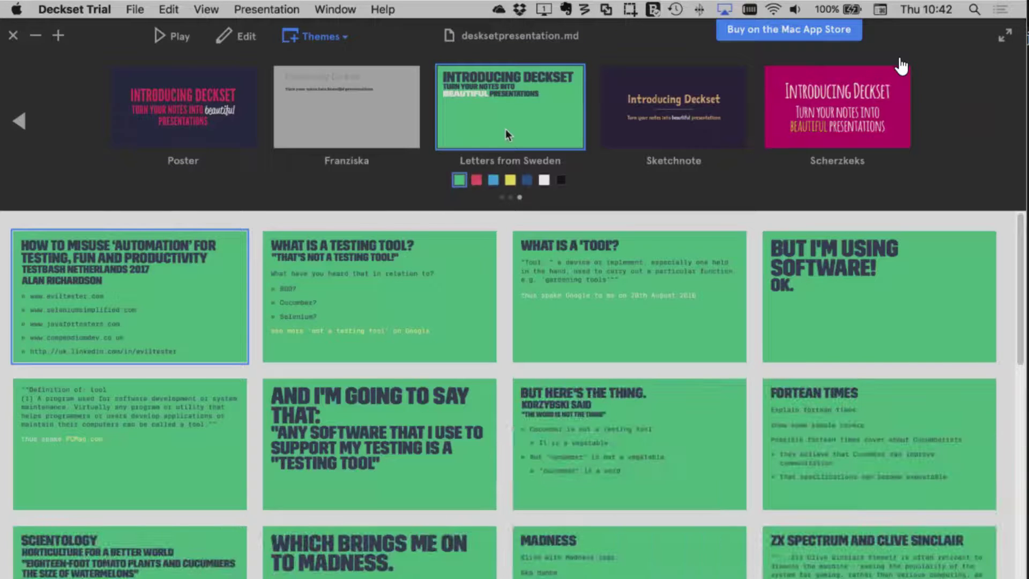
click(494, 180)
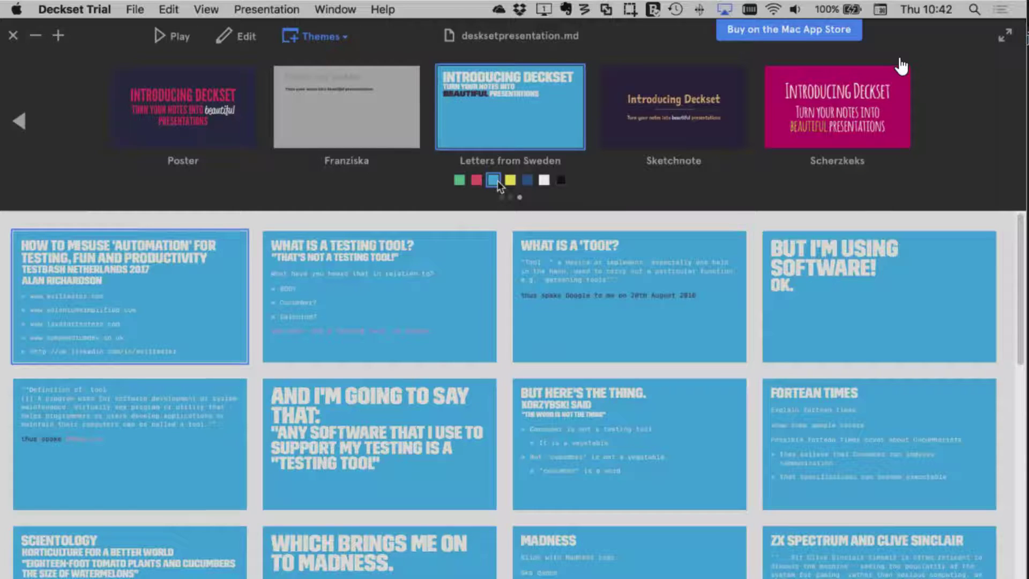
click(527, 181)
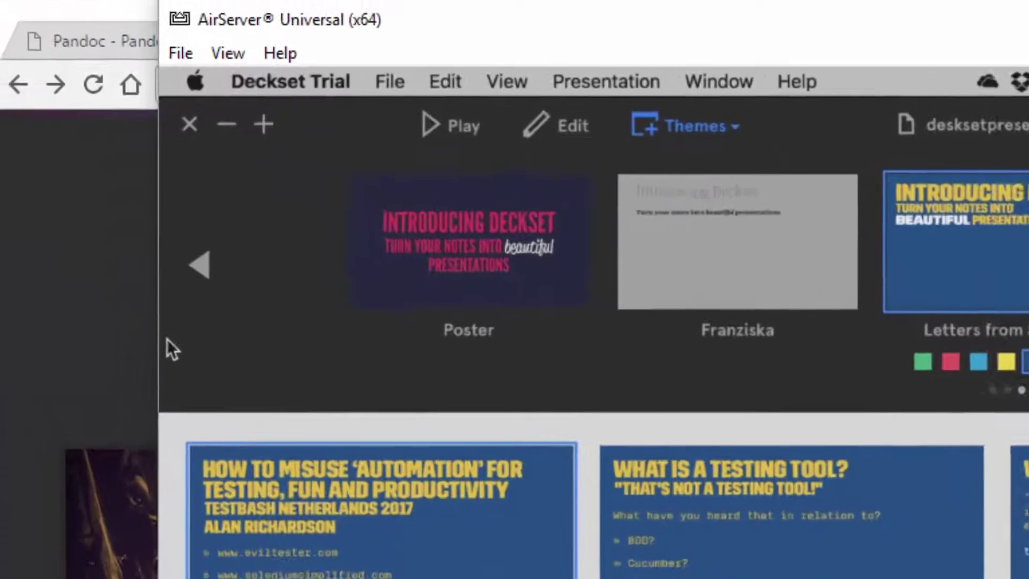
In Chrome, compare the Marp and Dillinger pages, then bring the Marp slides_draft.txt editor forward.
click(166, 339)
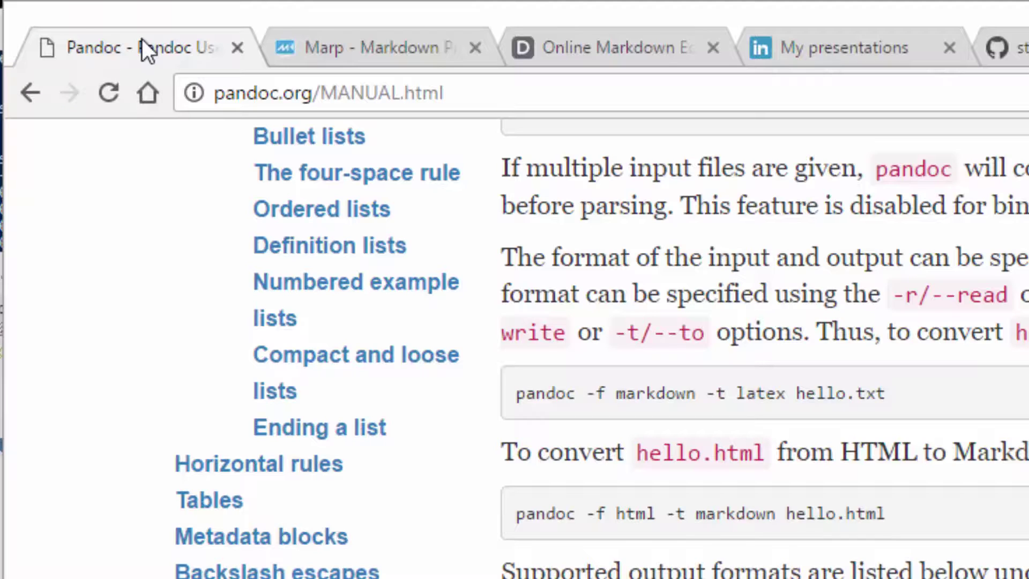
click(395, 50)
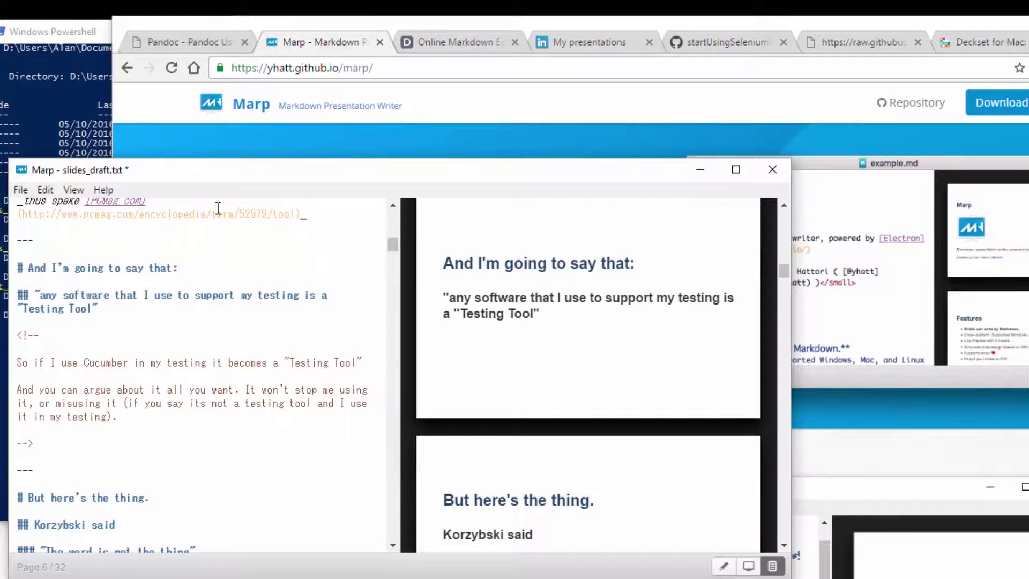
click(473, 43)
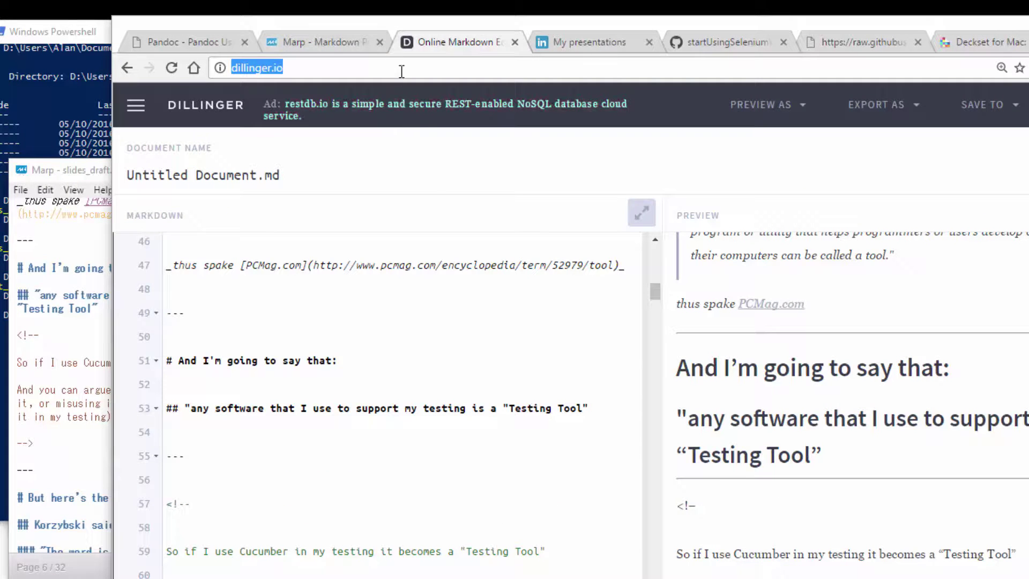
click(303, 43)
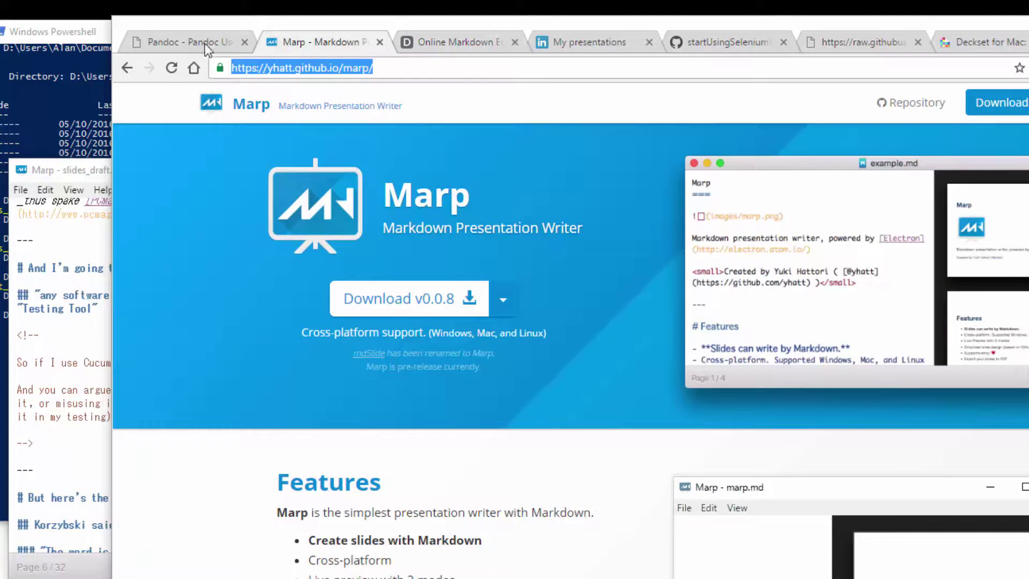
click(64, 176)
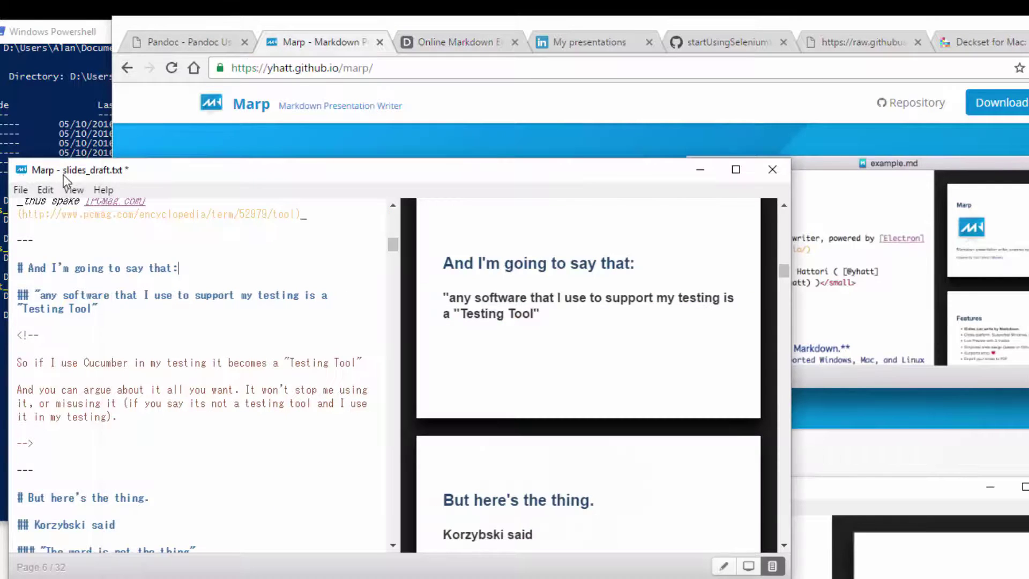